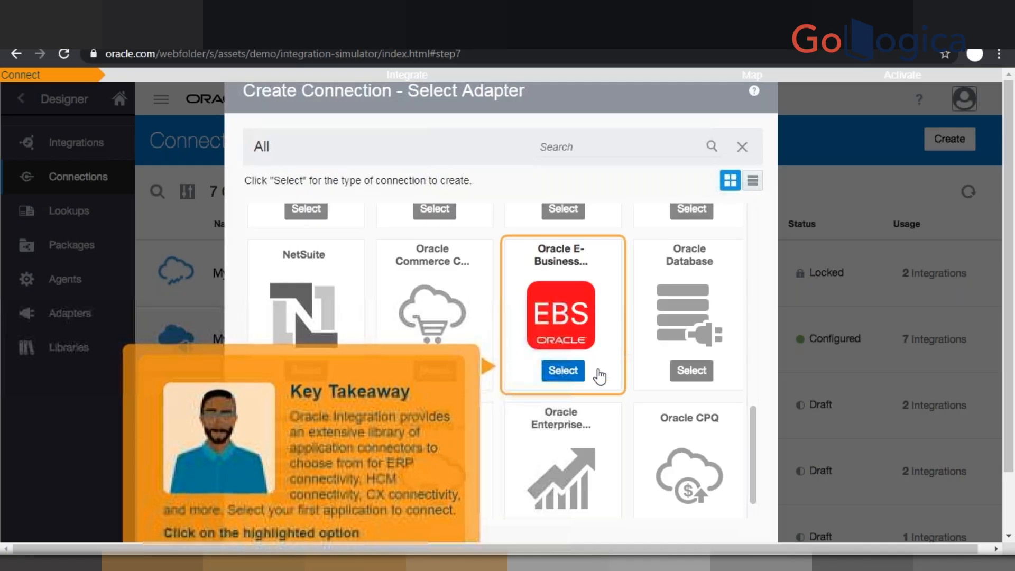
# - Create an Oracle E-Business Suite connection, confirming its connection URL and login credentials, and save it
pyautogui.click(563, 370)
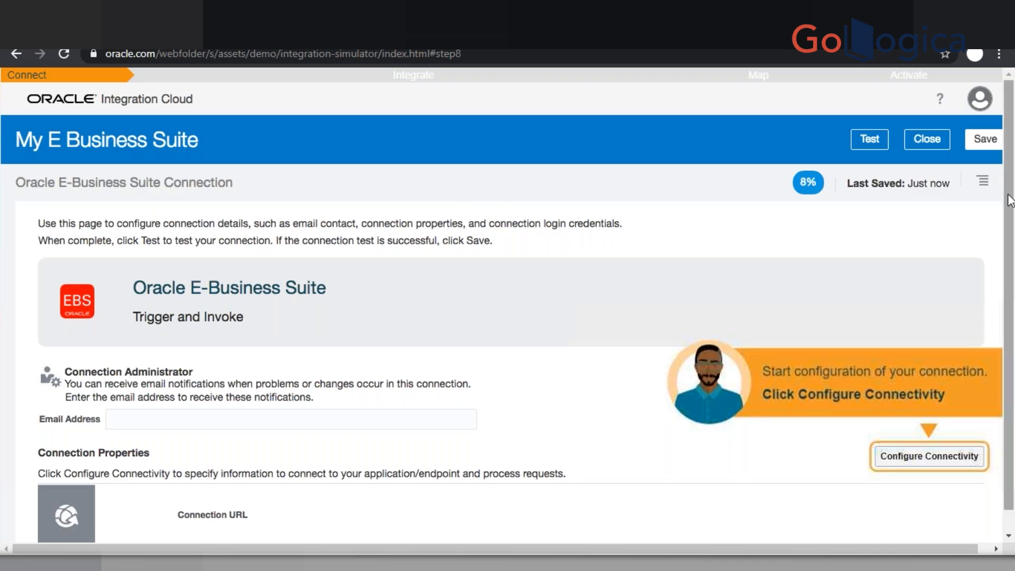
pyautogui.scroll(-1, 507, 314)
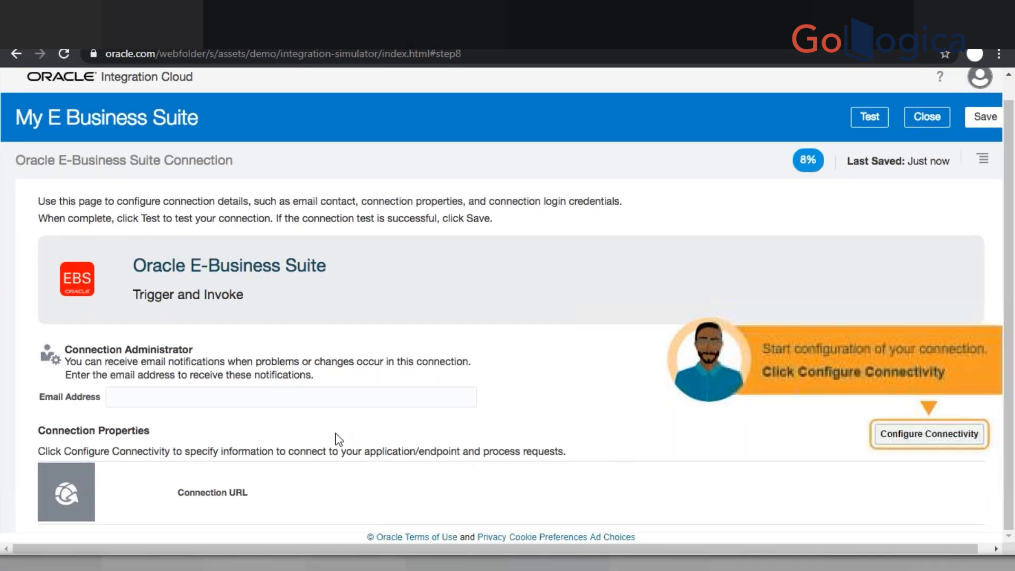
pyautogui.click(902, 443)
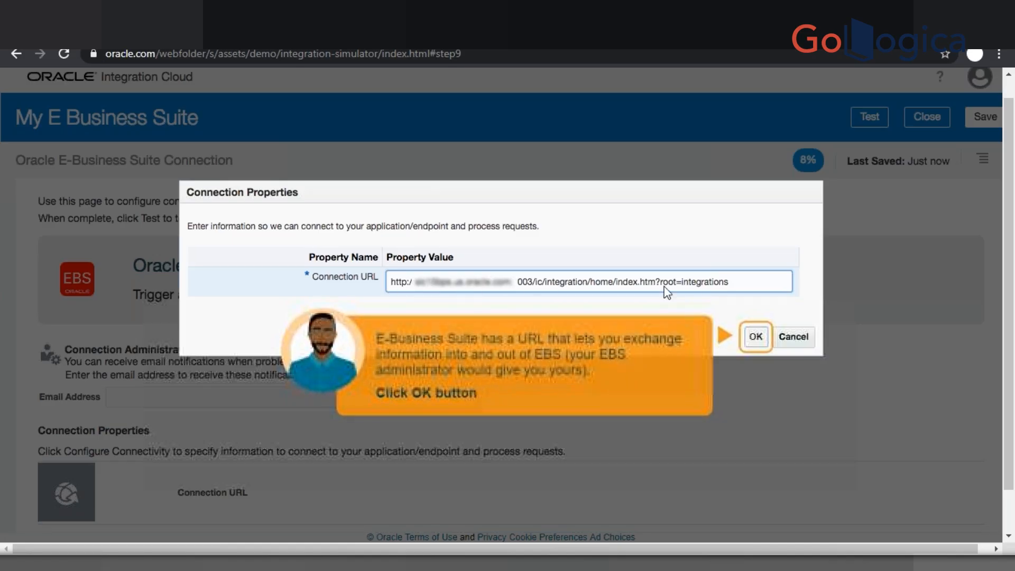
pyautogui.click(755, 337)
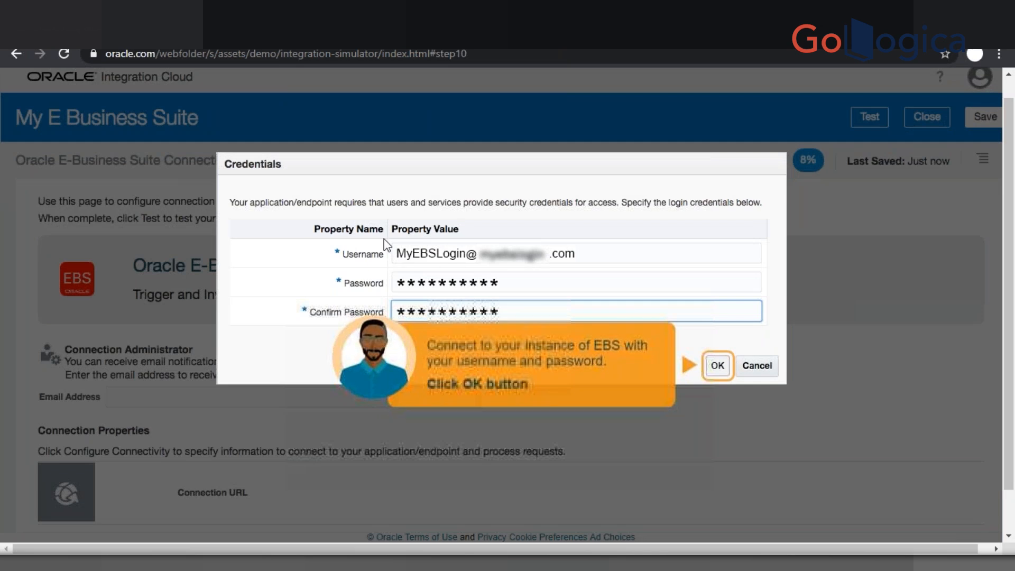
pyautogui.click(721, 365)
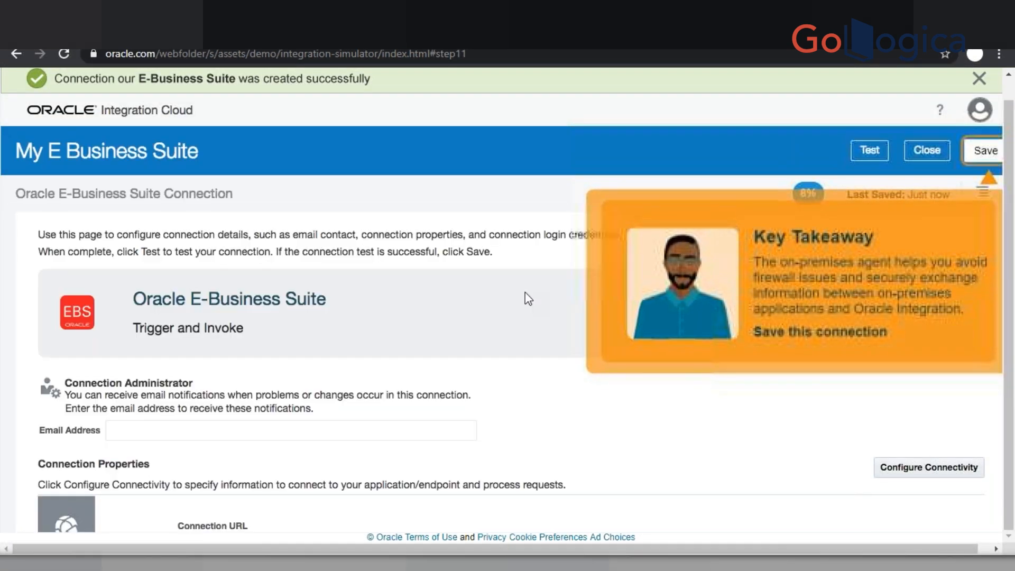
pyautogui.click(986, 151)
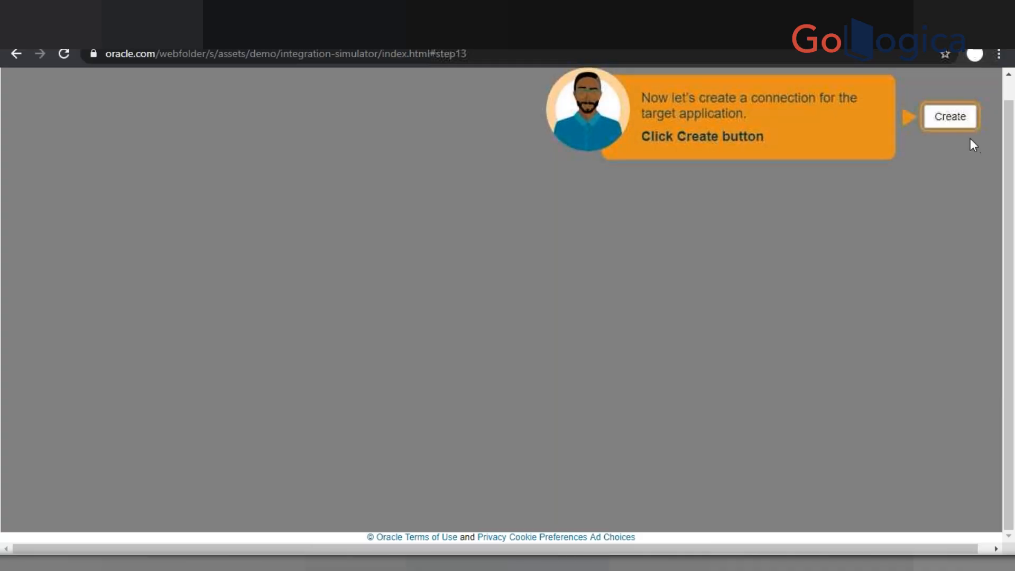
# - Create an Oracle ERP Cloud connection, confirming its catalog WSDL connection URL and security credentials
pyautogui.click(958, 127)
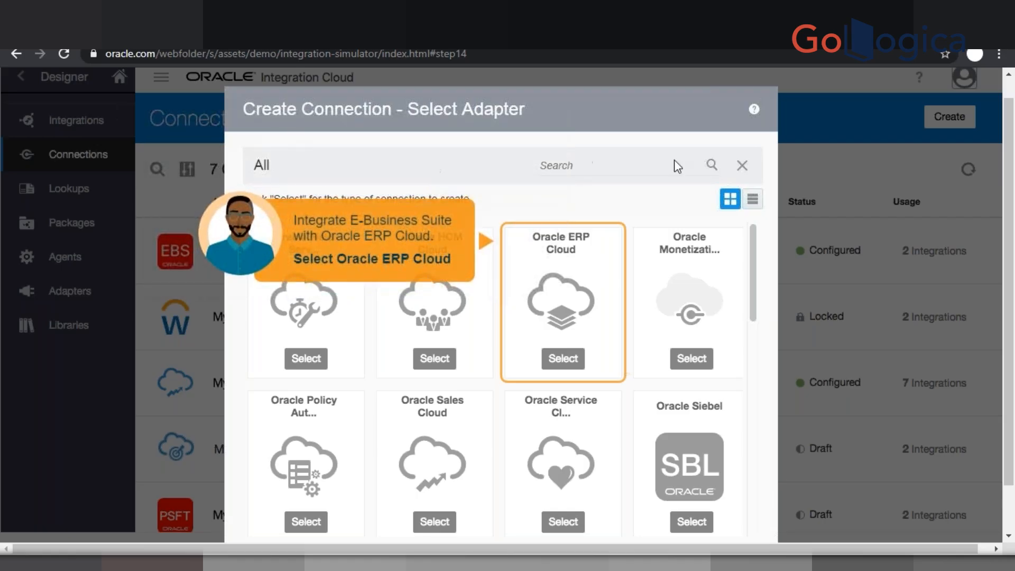
pyautogui.moveTo(754, 262); pyautogui.dragTo(753, 233)
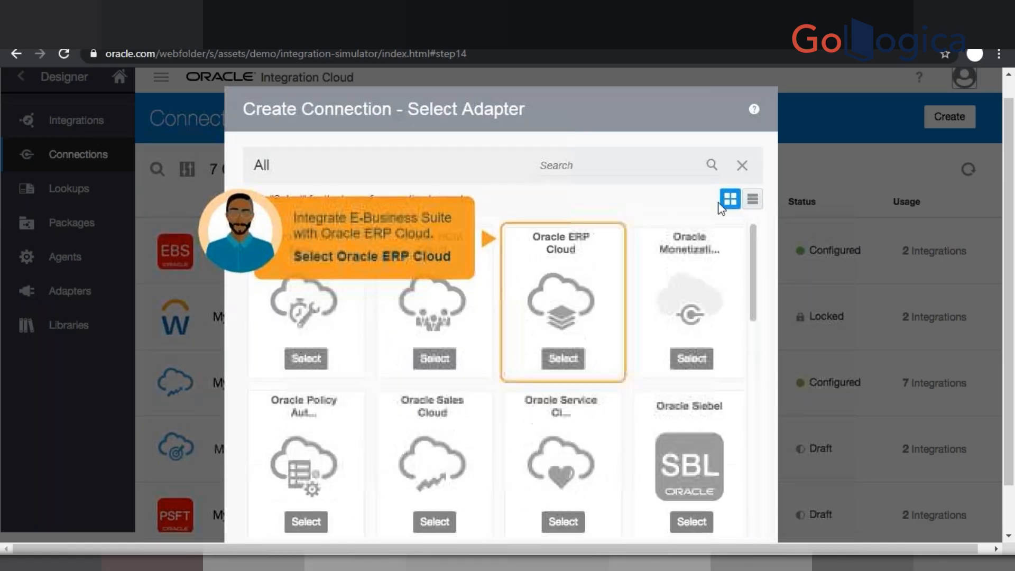
pyautogui.click(553, 351)
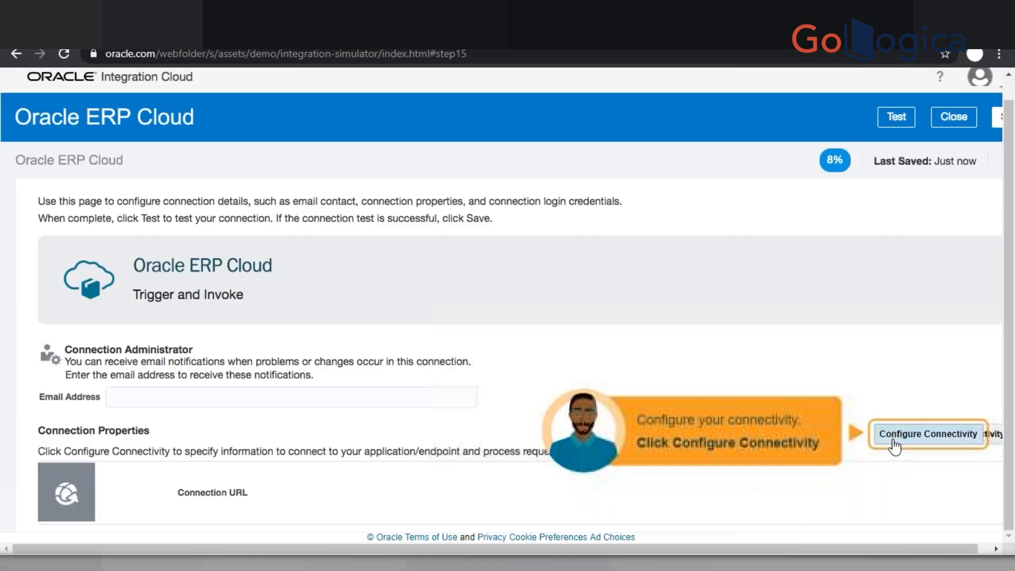
pyautogui.click(896, 438)
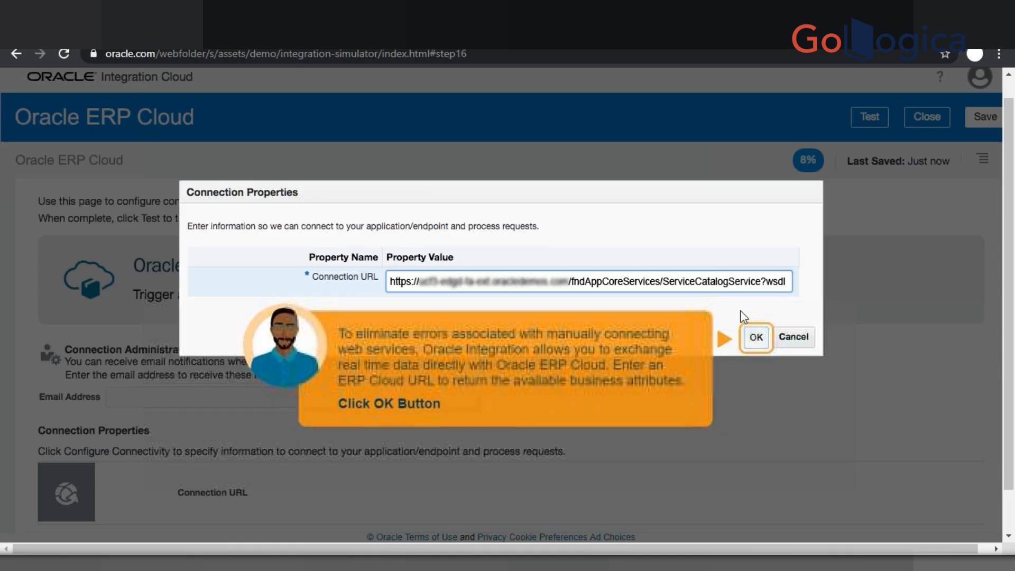
pyautogui.click(756, 339)
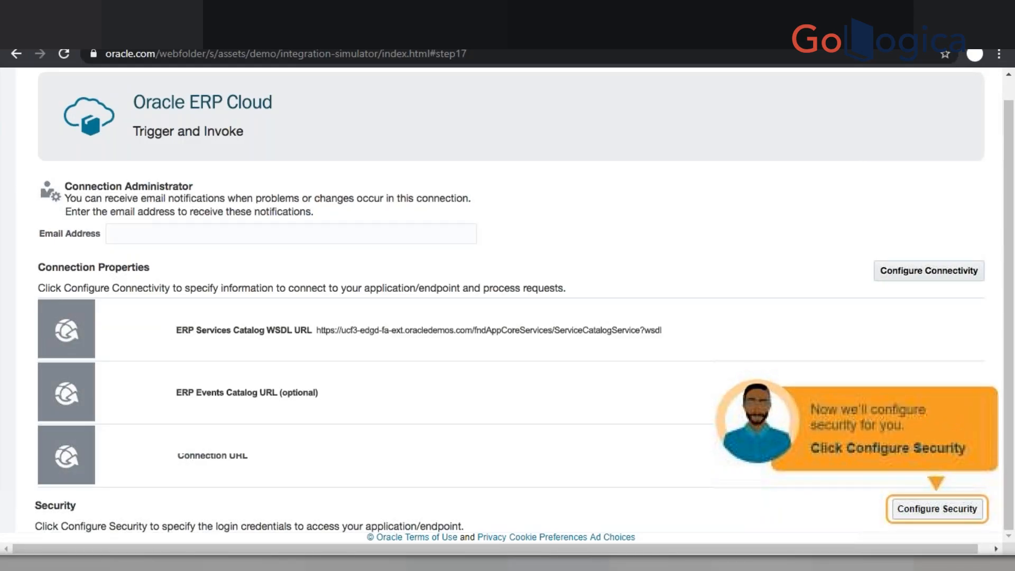
pyautogui.click(922, 508)
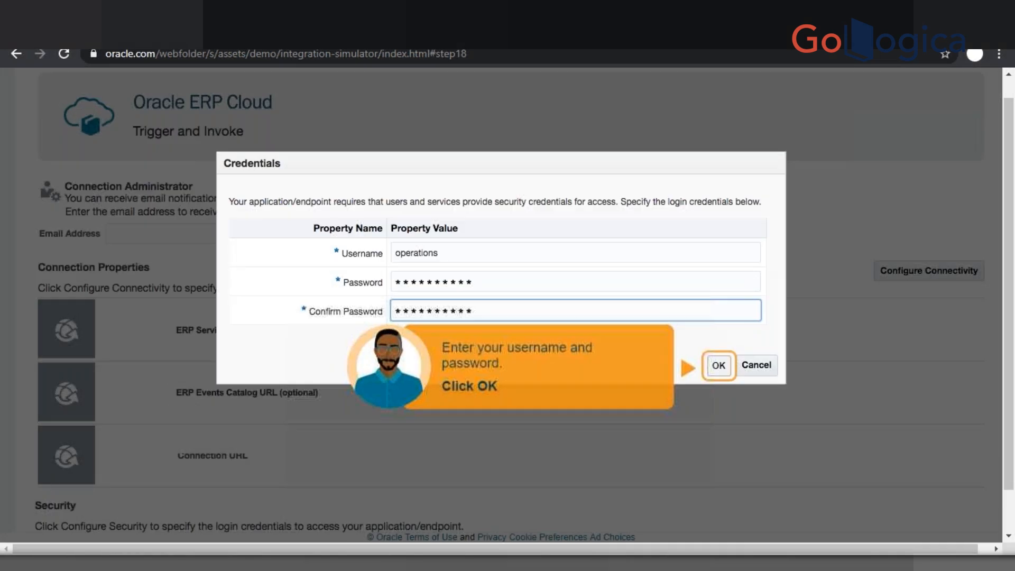
pyautogui.click(720, 366)
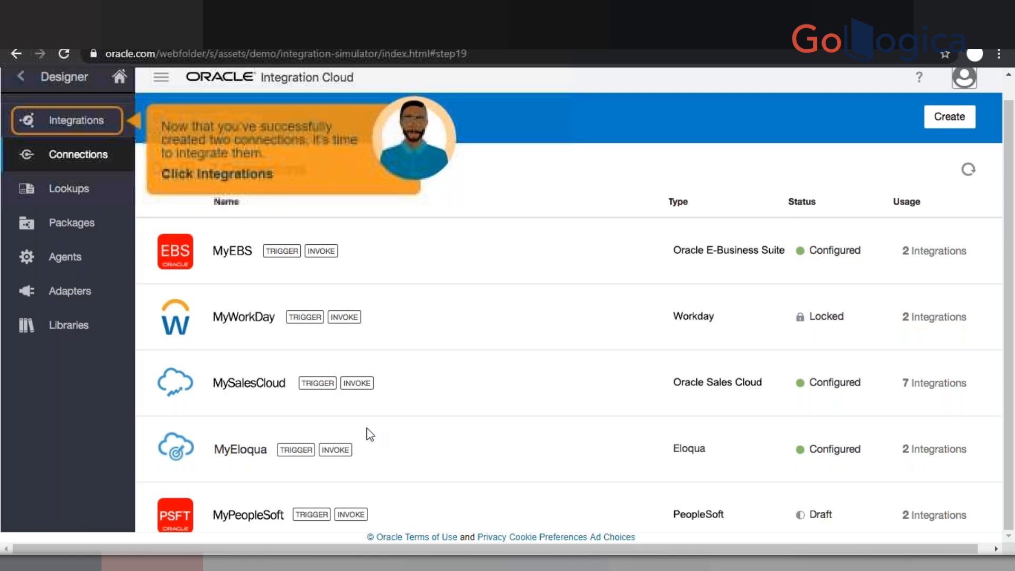
# - Start a new App Driven Orchestration integration named Order Synchronization
pyautogui.click(123, 120)
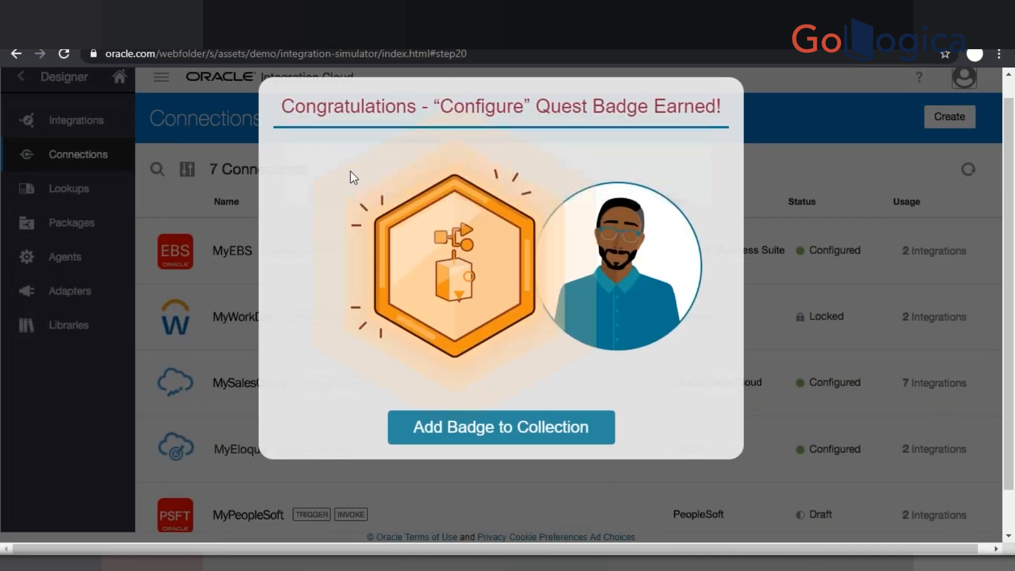
pyautogui.click(474, 429)
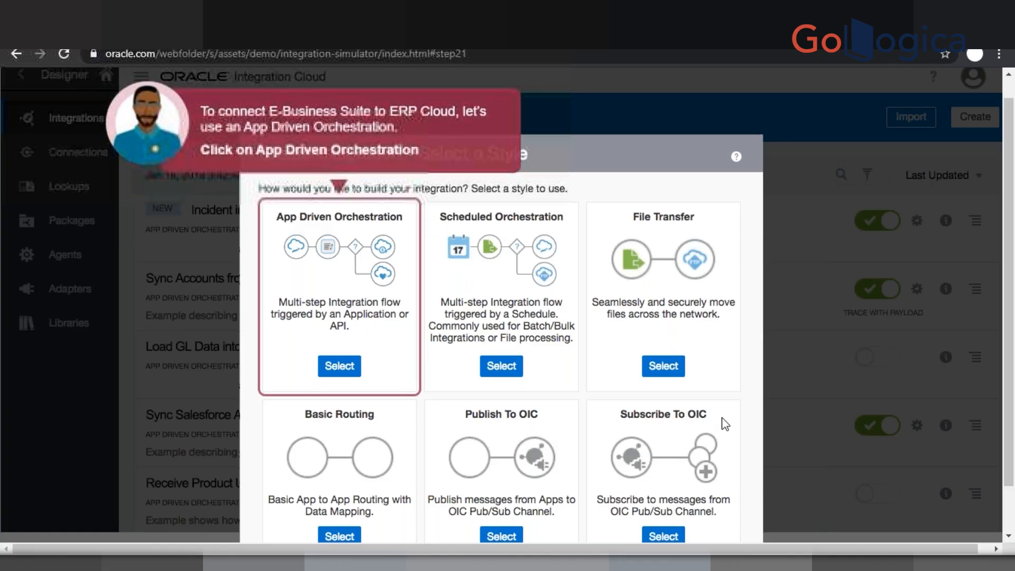
pyautogui.click(339, 366)
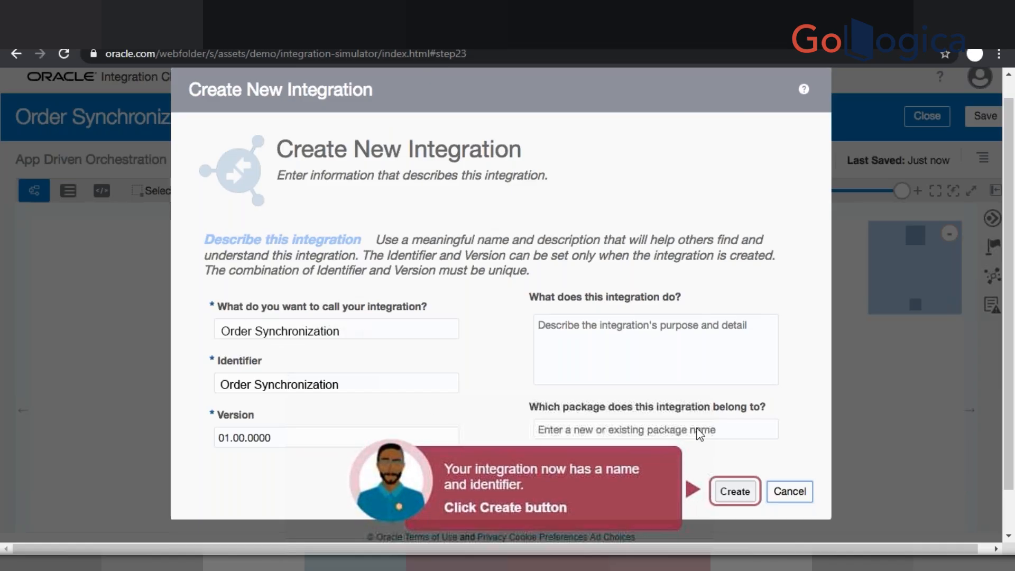
pyautogui.click(733, 494)
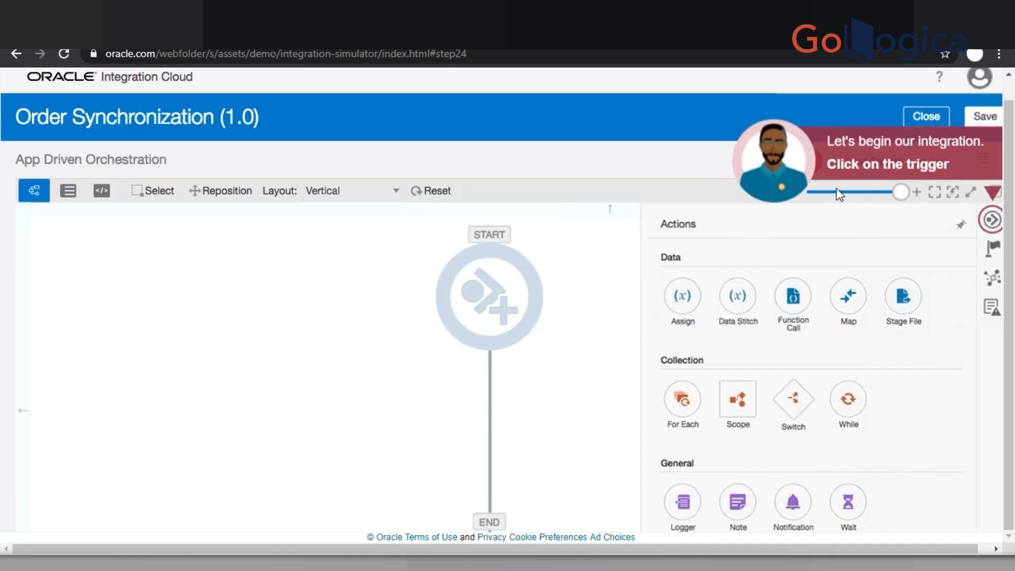
# - Add the E-Business Suite trigger ReceiveCustomerOrder for the Order Management product's OIP status update notification event
pyautogui.click(477, 235)
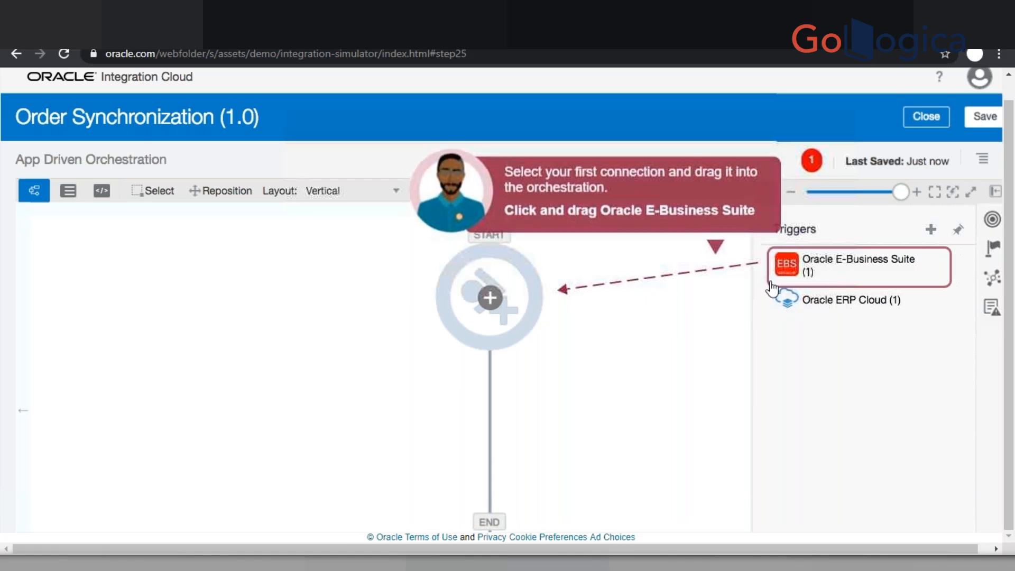
pyautogui.moveTo(840, 284); pyautogui.dragTo(470, 316)
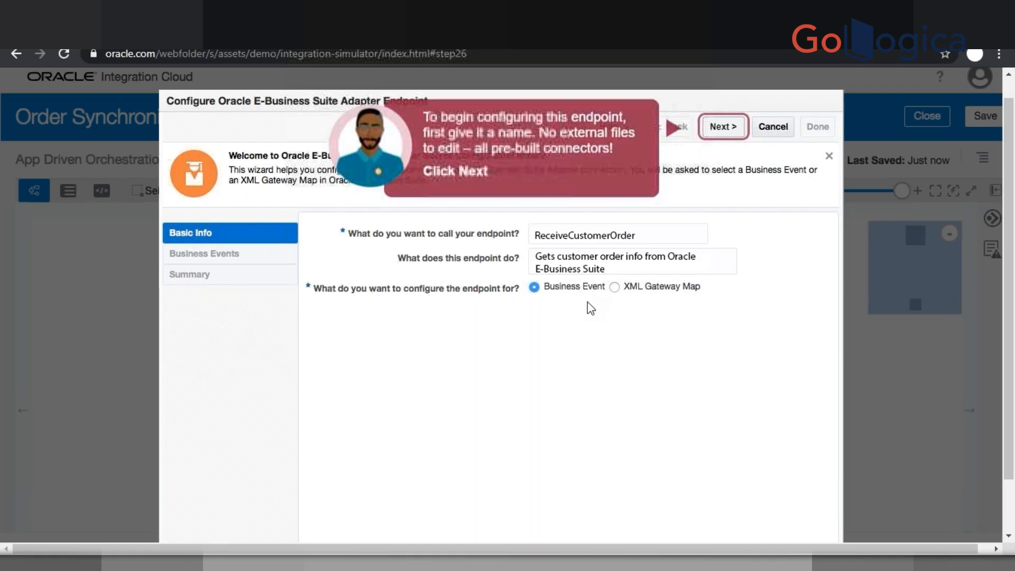
pyautogui.click(723, 126)
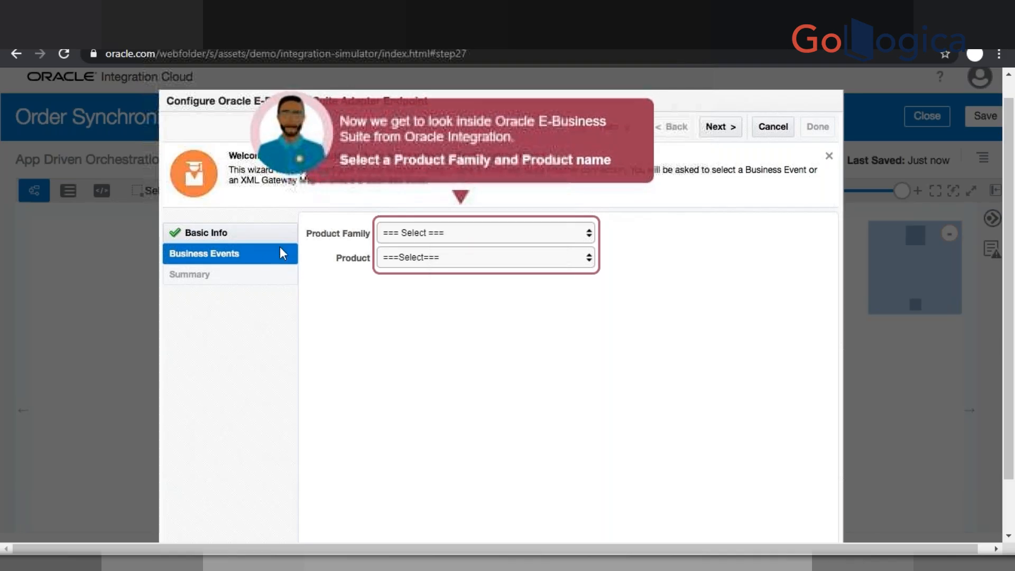
pyautogui.click(442, 233)
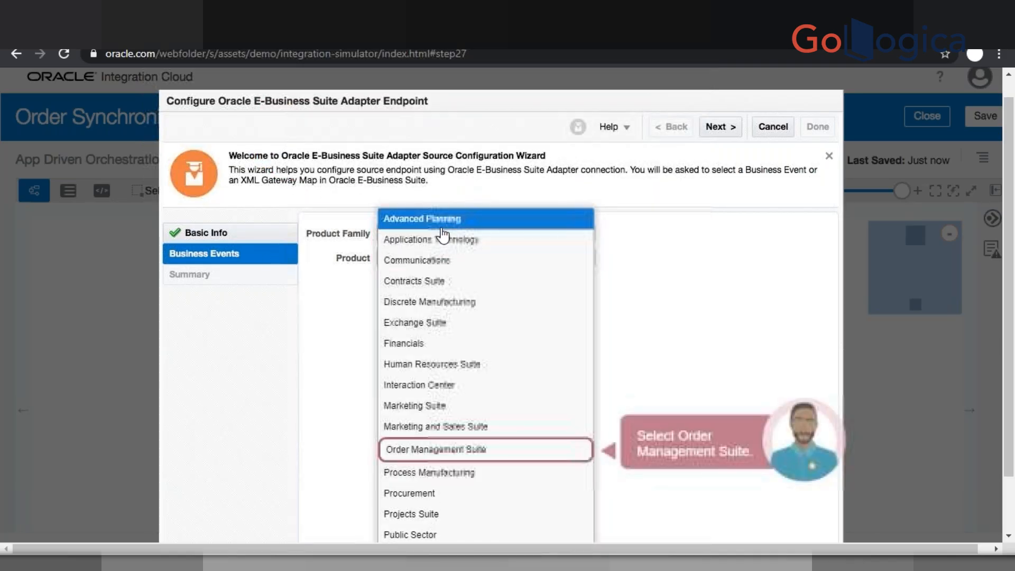
pyautogui.click(426, 449)
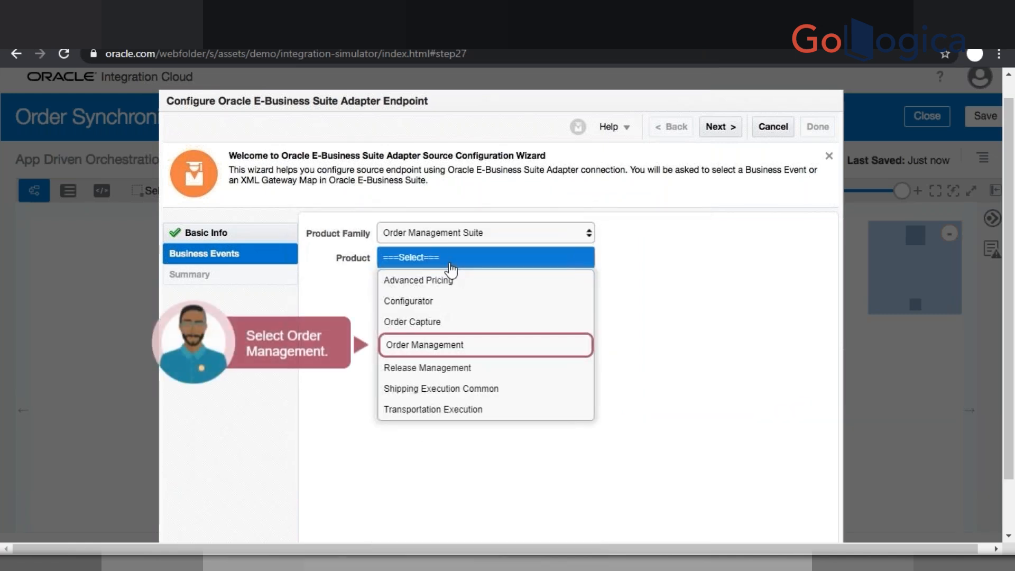
pyautogui.click(438, 344)
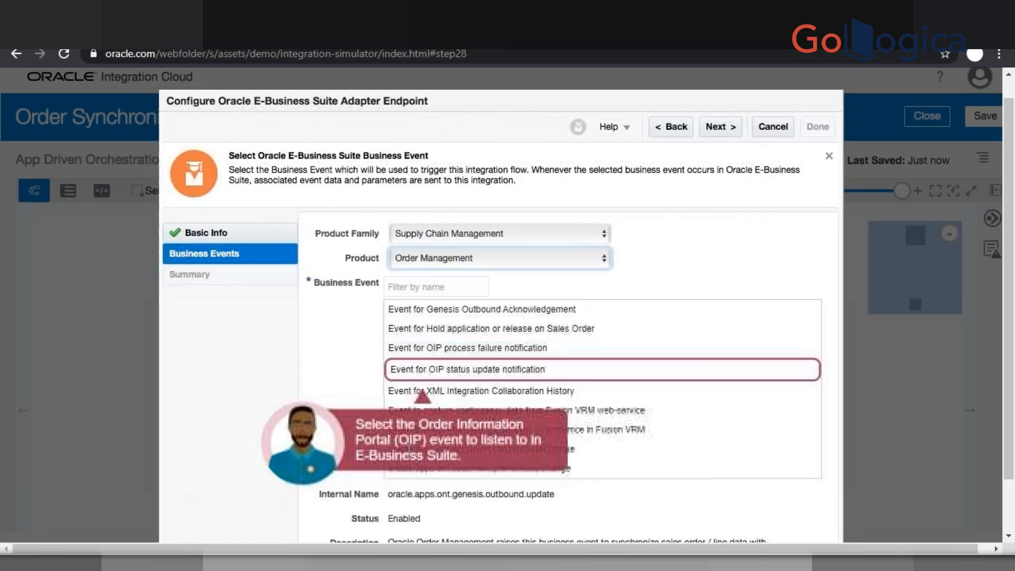
pyautogui.click(420, 370)
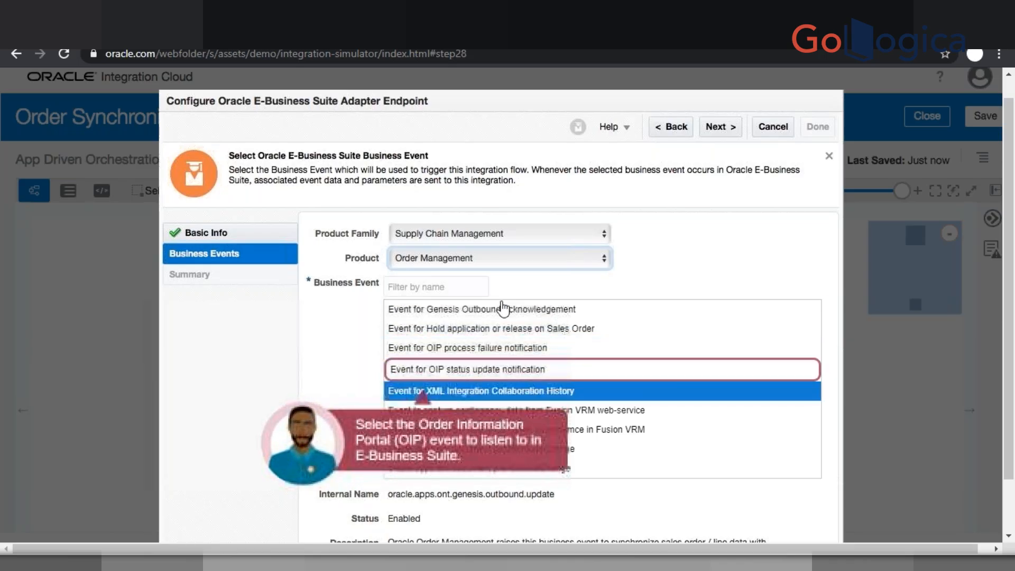
pyautogui.click(447, 372)
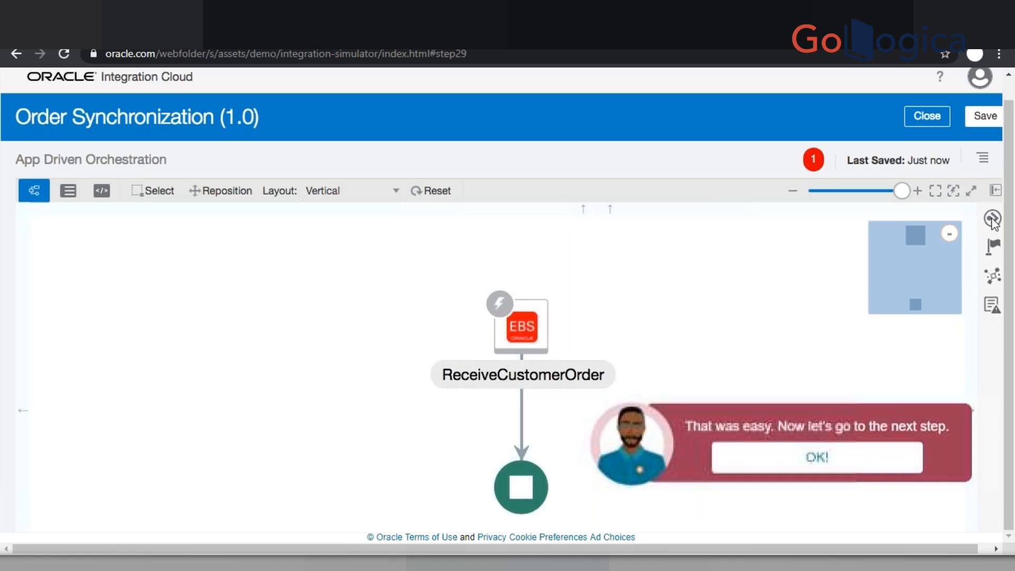
pyautogui.click(824, 460)
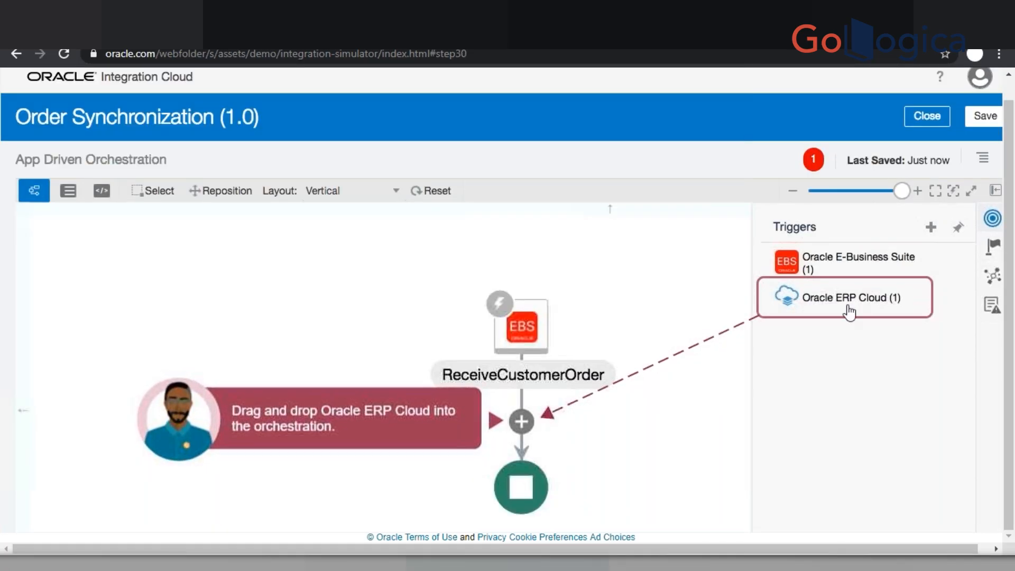
# - Add the Oracle ERP Cloud endpoint Customer Order Synchronization using the Order business object's createOrder operation
pyautogui.moveTo(849, 312); pyautogui.dragTo(553, 436)
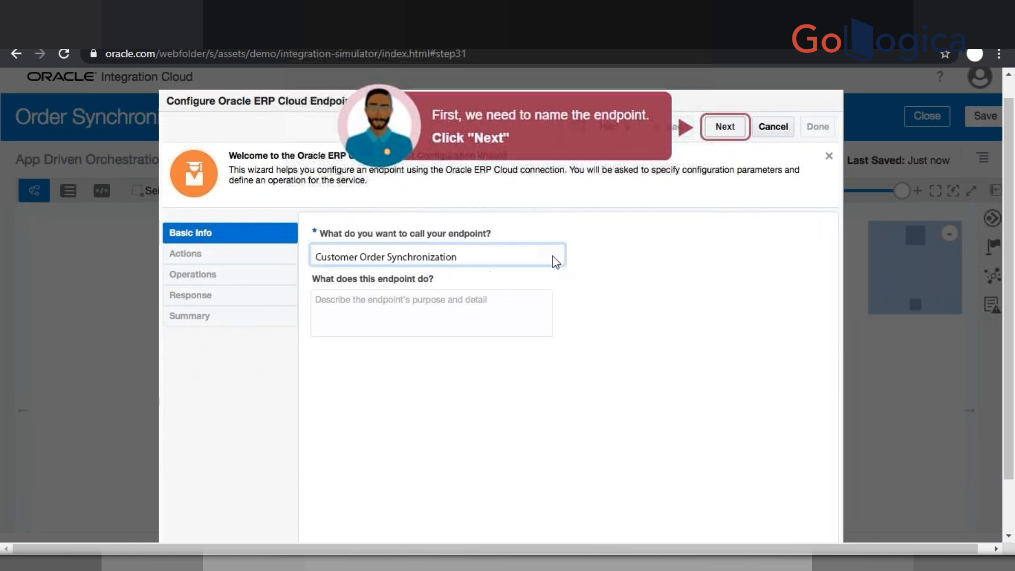
pyautogui.click(720, 136)
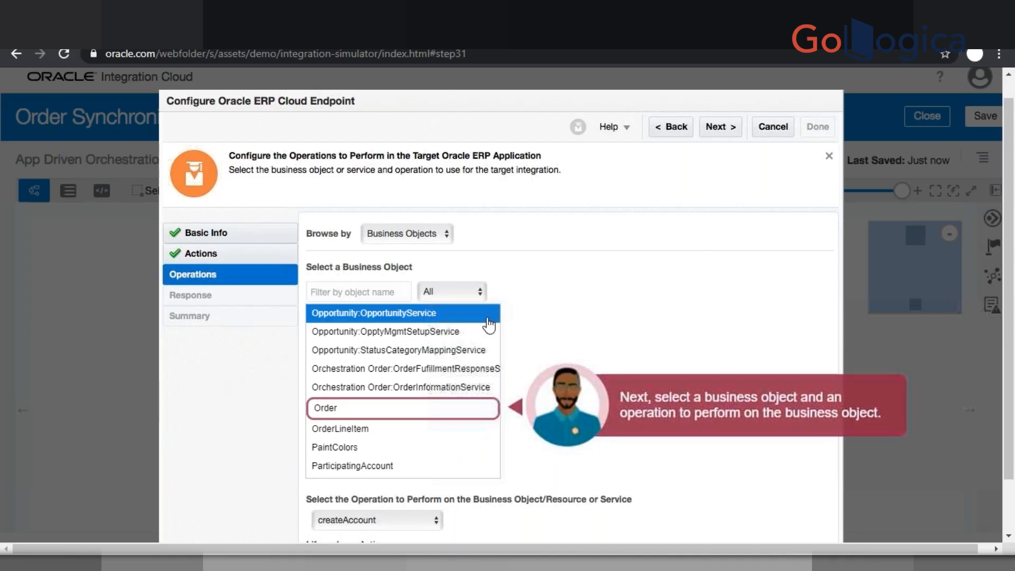
pyautogui.click(367, 409)
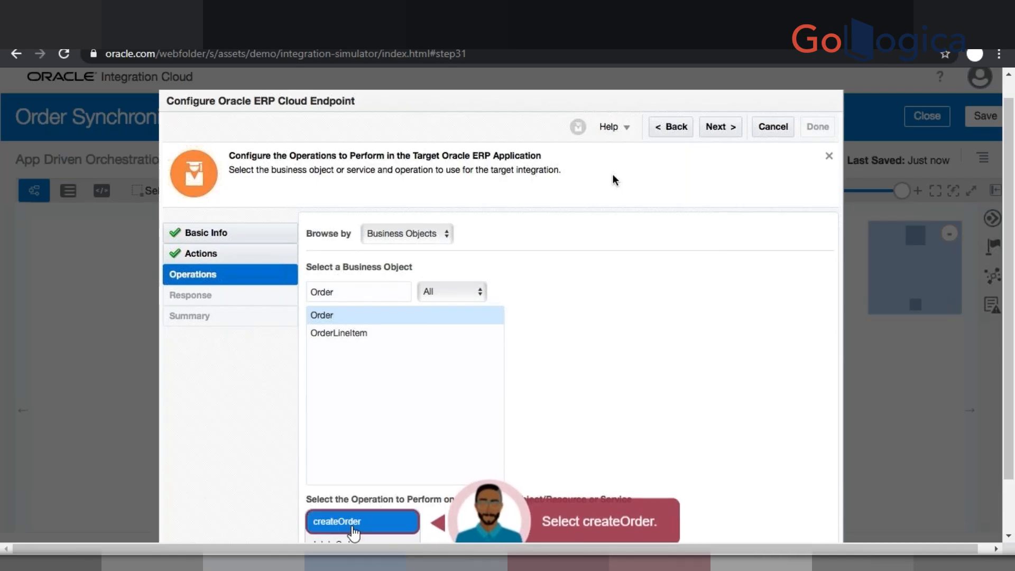
pyautogui.click(351, 523)
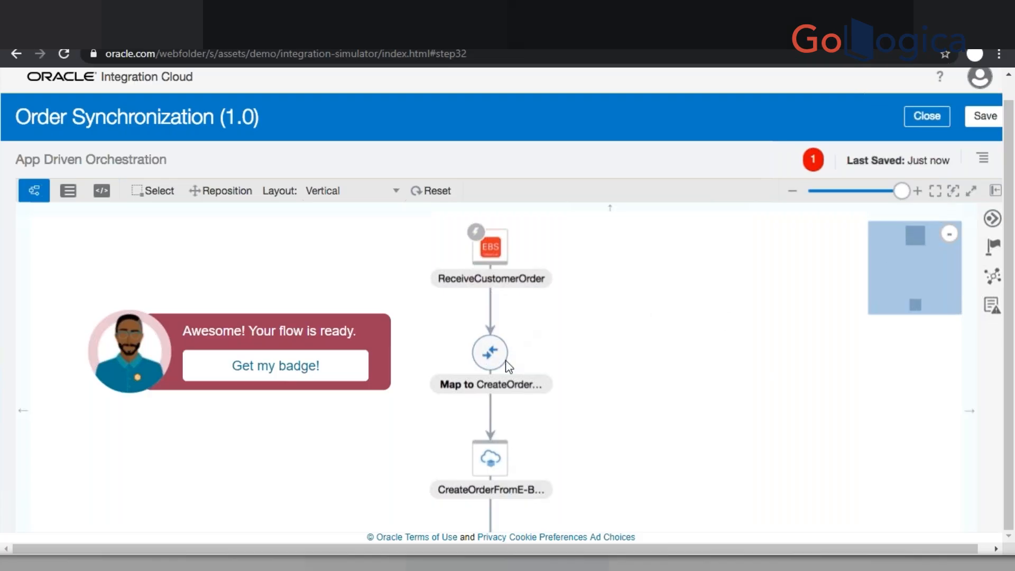
# - Collect the Integrate quest badge and begin Quest #3
pyautogui.click(318, 384)
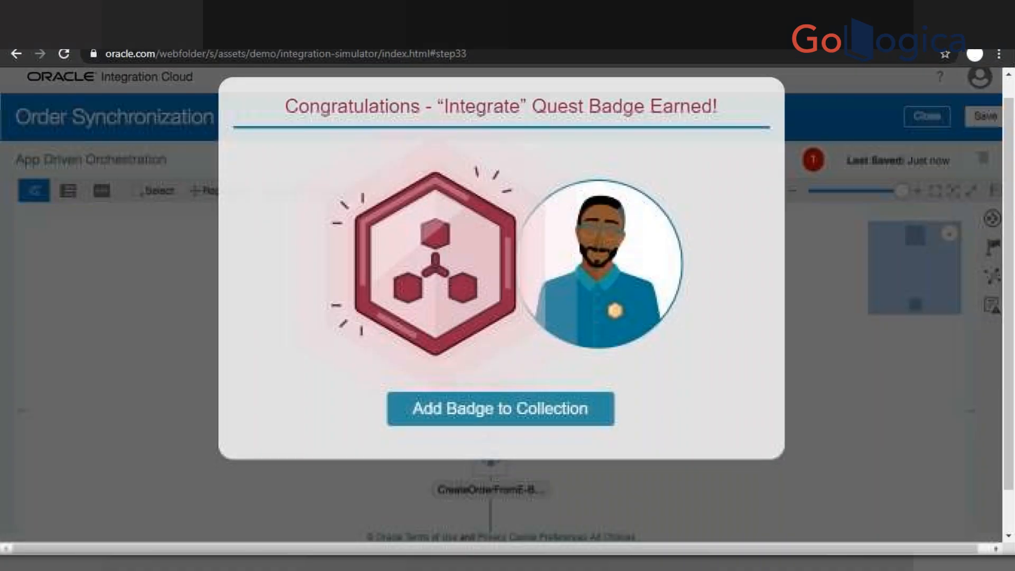
pyautogui.click(512, 416)
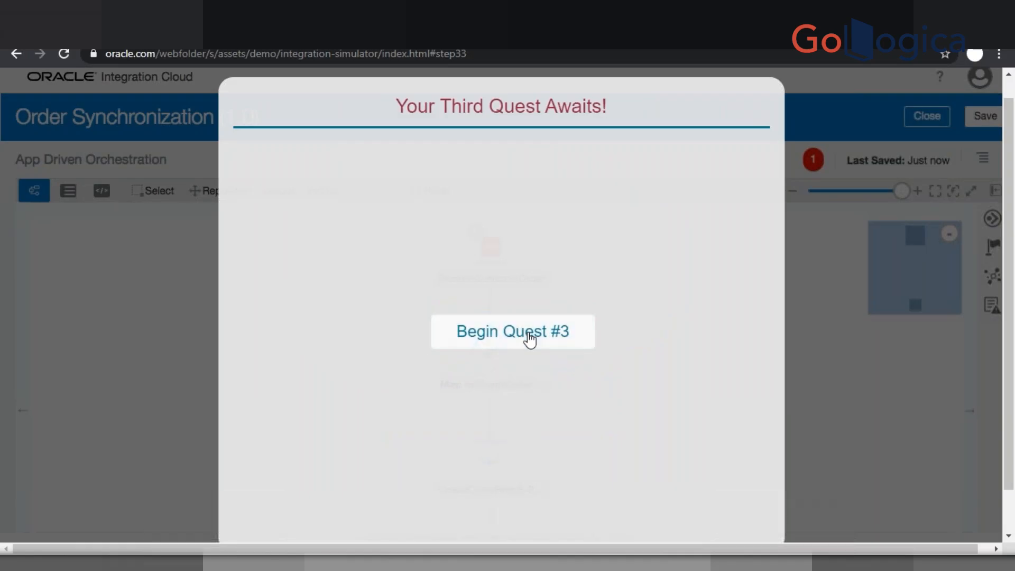
pyautogui.click(528, 340)
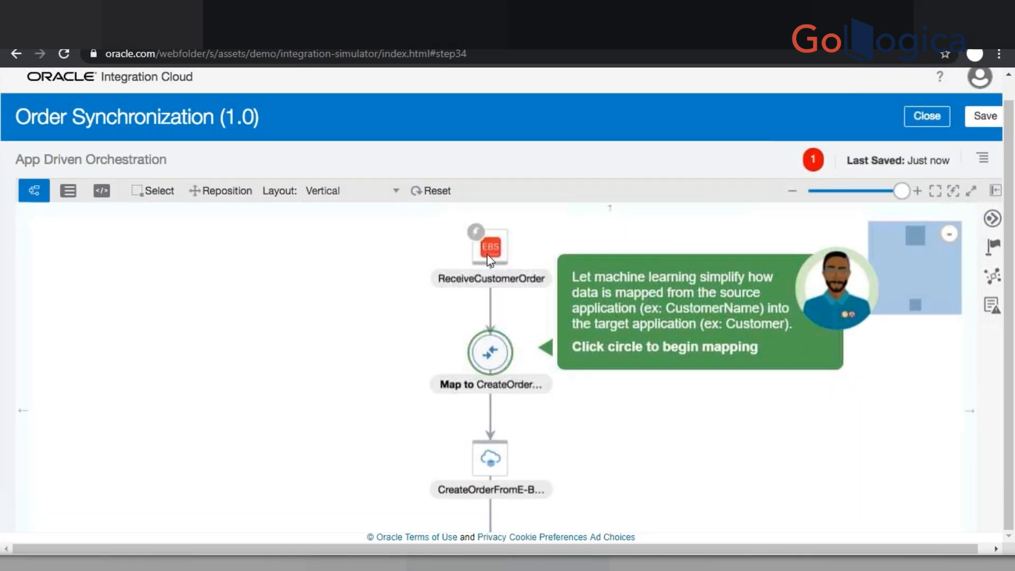
# - Open the mapping step and map PAYMENT_SET_ID to its matching Oracle ERP Cloud element
pyautogui.click(489, 352)
pyautogui.click(463, 299)
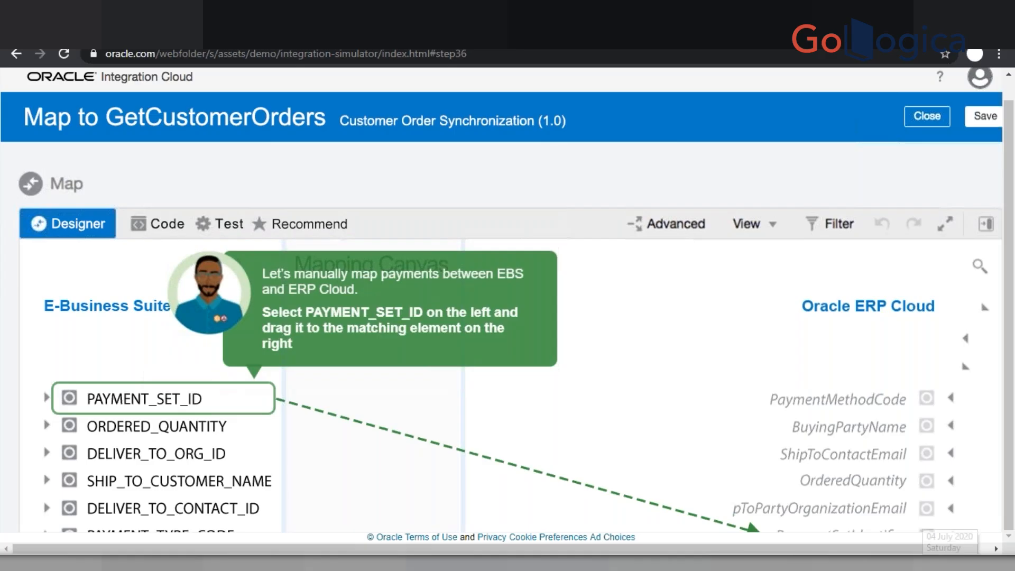
pyautogui.moveTo(197, 401); pyautogui.dragTo(847, 542)
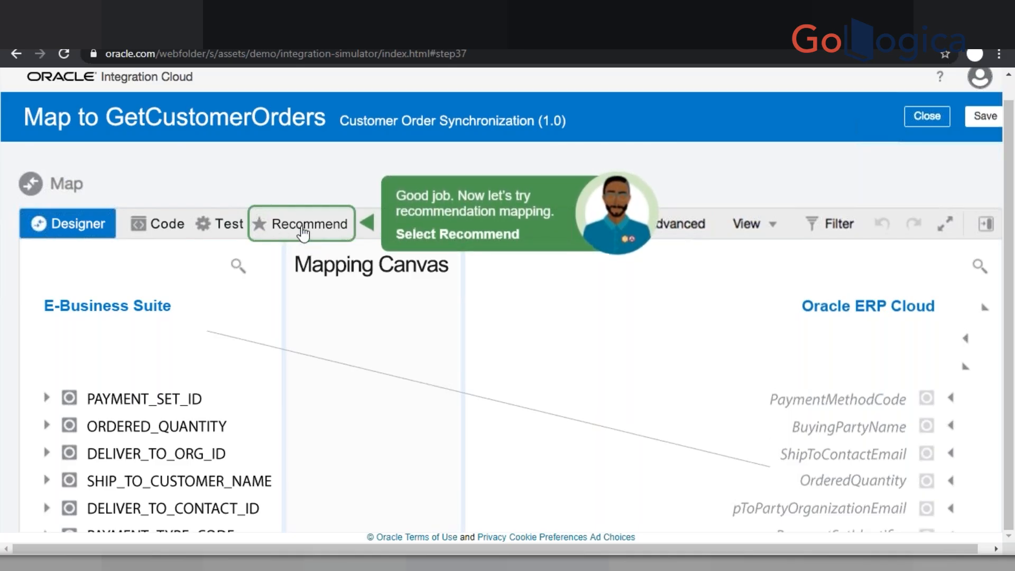
# - Apply all recommended mappings between the E-Business Suite source and Oracle ERP Cloud target elements
pyautogui.click(303, 230)
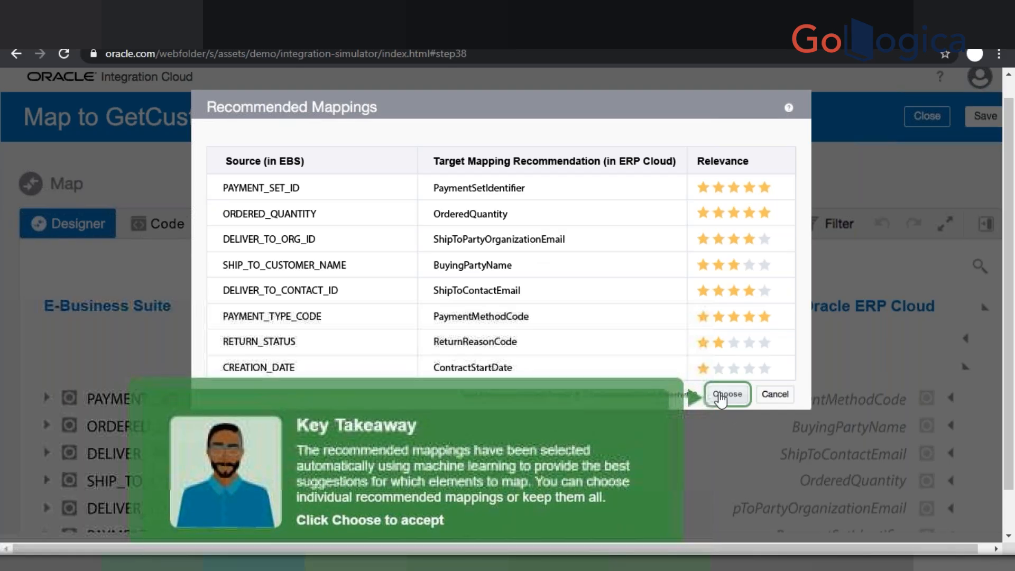
pyautogui.click(720, 399)
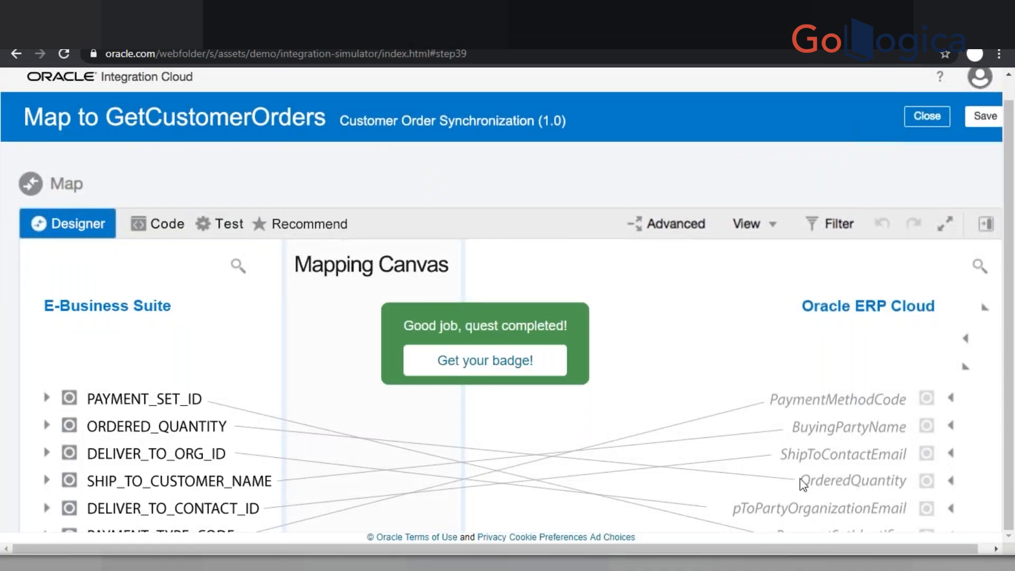
# - Collect the Mapping quest badge and continue to the next quest
pyautogui.click(527, 364)
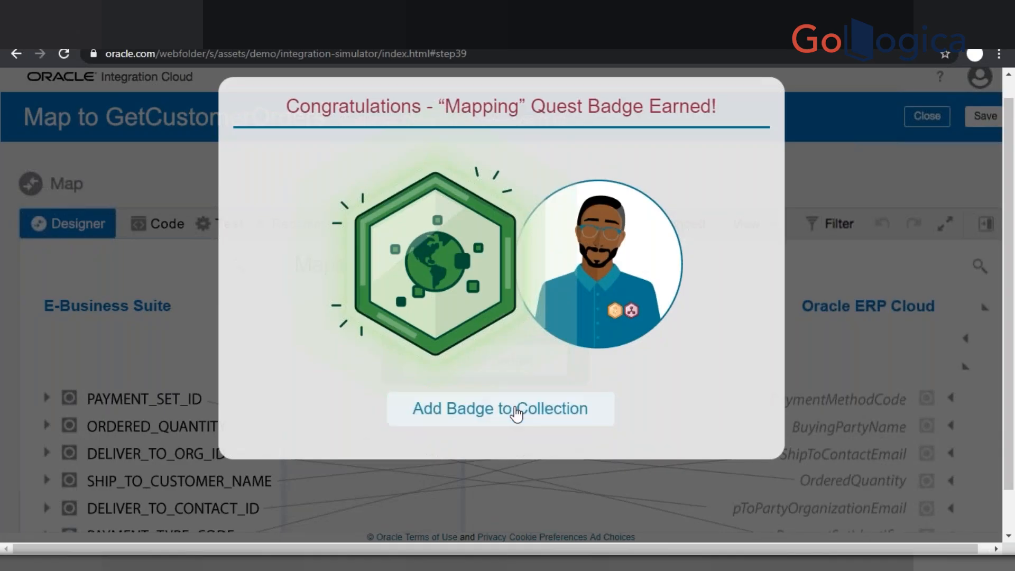
pyautogui.click(516, 414)
pyautogui.click(508, 334)
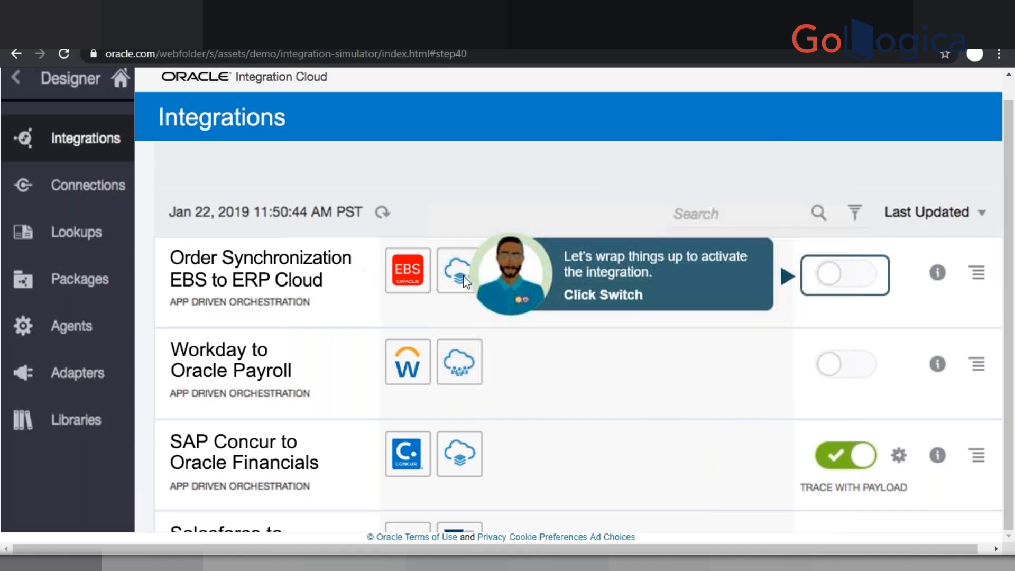
# - Activate the Order Synchronization EBS to ERP Cloud integration and open the monitoring dashboard
pyautogui.click(834, 279)
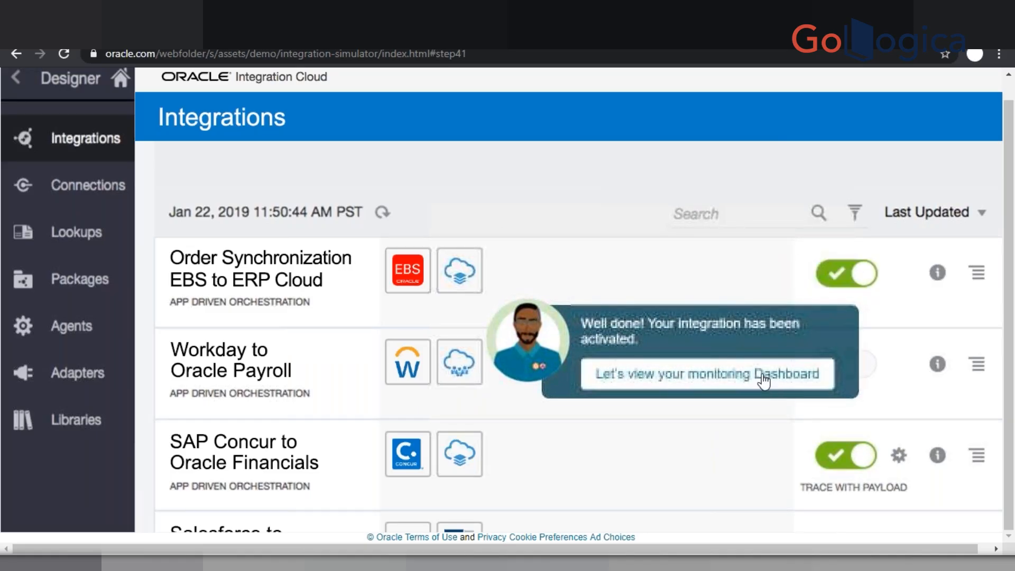
pyautogui.click(654, 376)
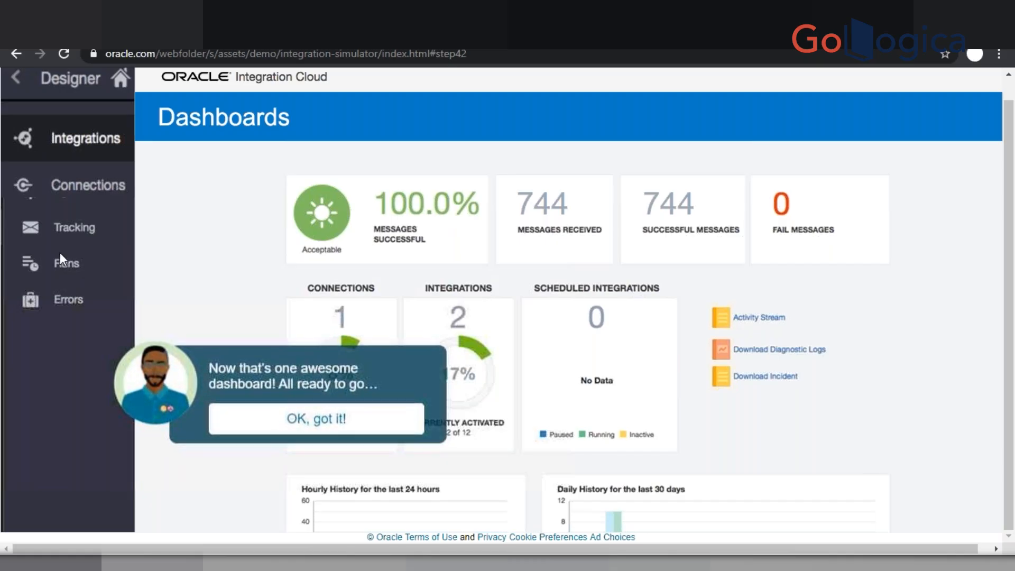
# - Dismiss the dashboard tip and add the Activate quest badge to the collection
pyautogui.click(312, 421)
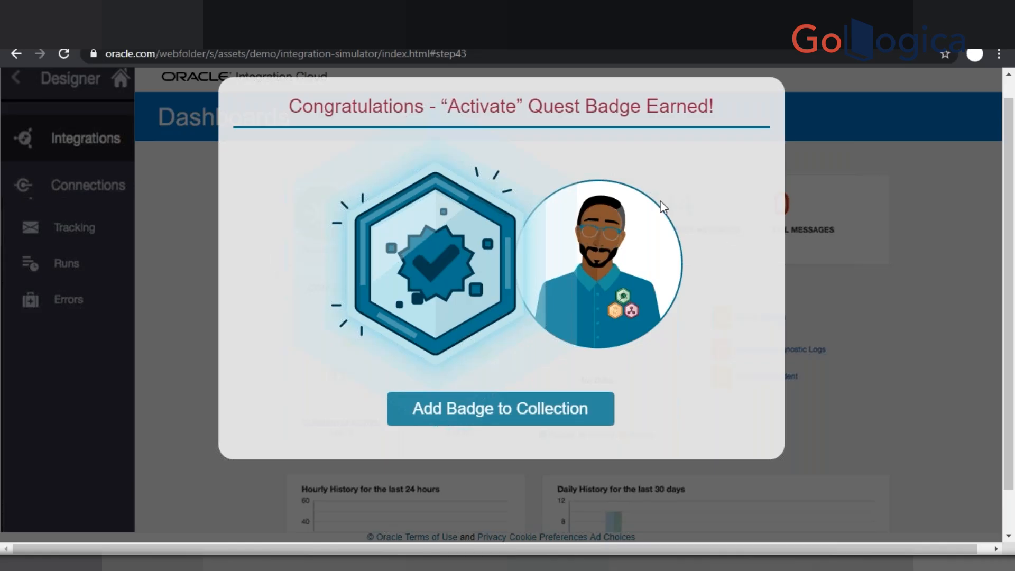
pyautogui.click(472, 415)
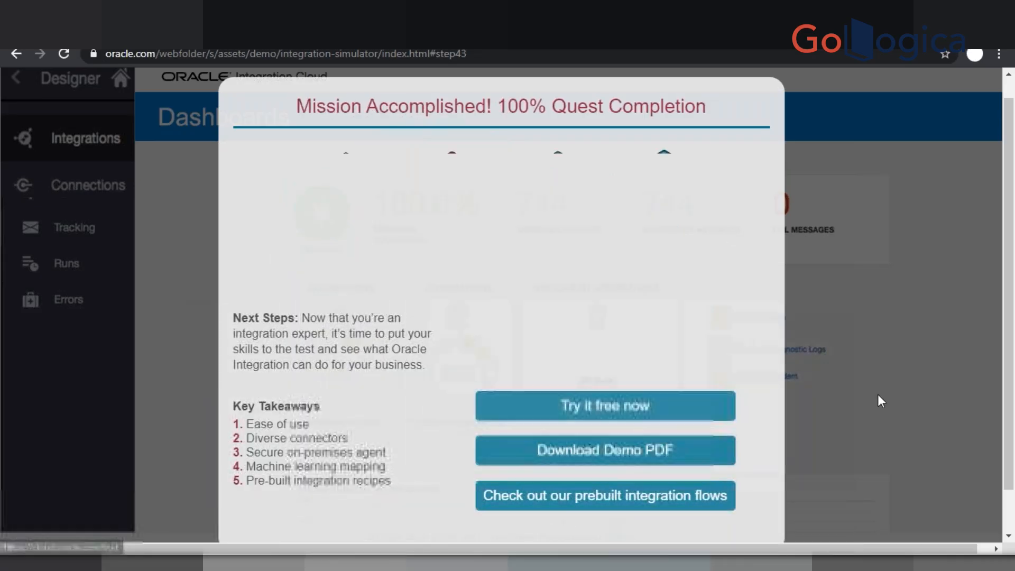